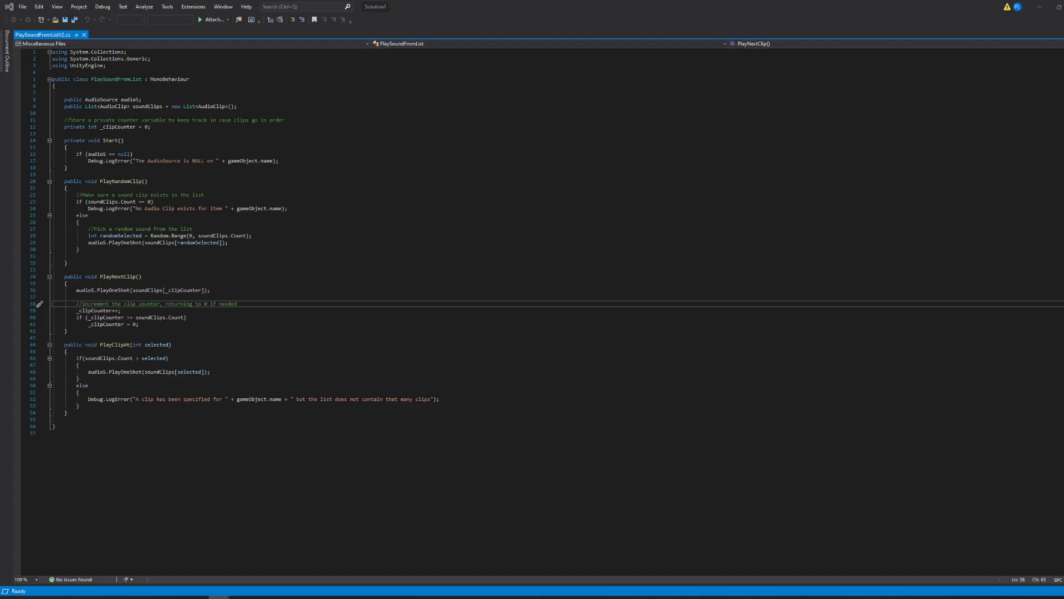
Switch to the Unity editor and play-test the Scene01_corridor scene, stopping play mode when done
key(alt+Tab)
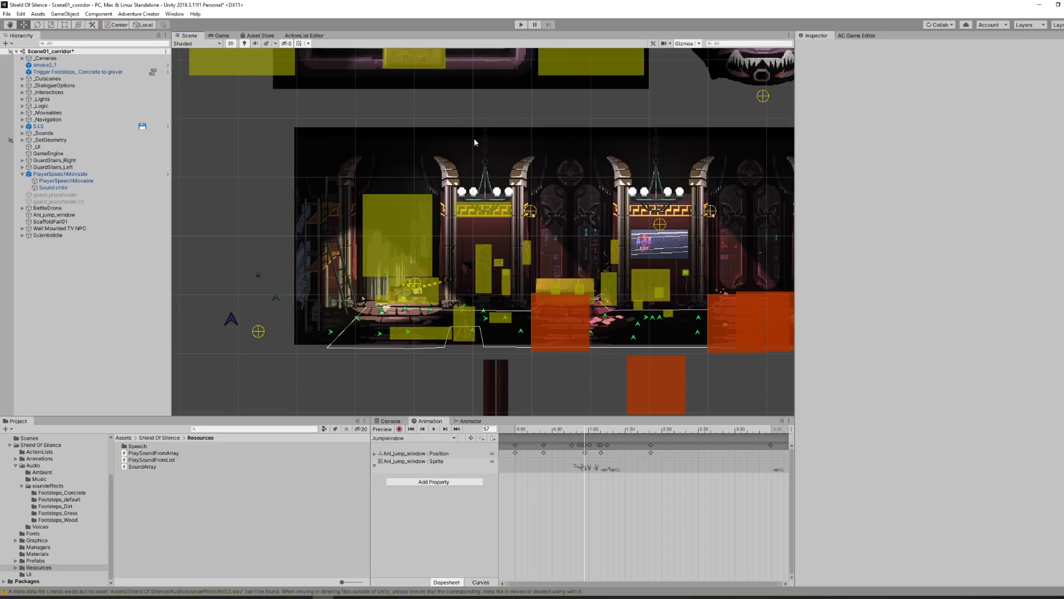
click(521, 25)
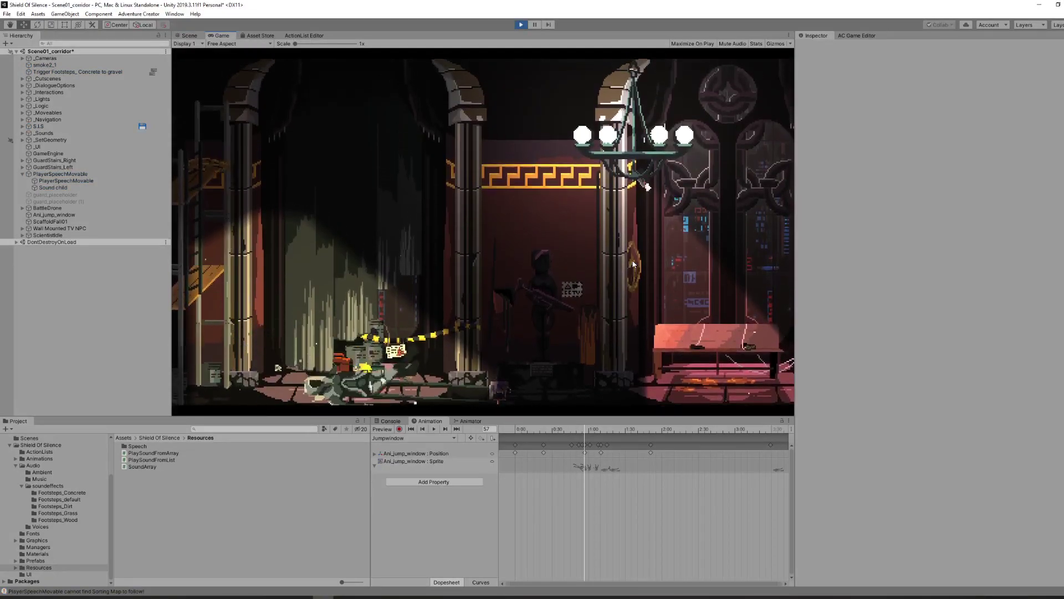
click(522, 25)
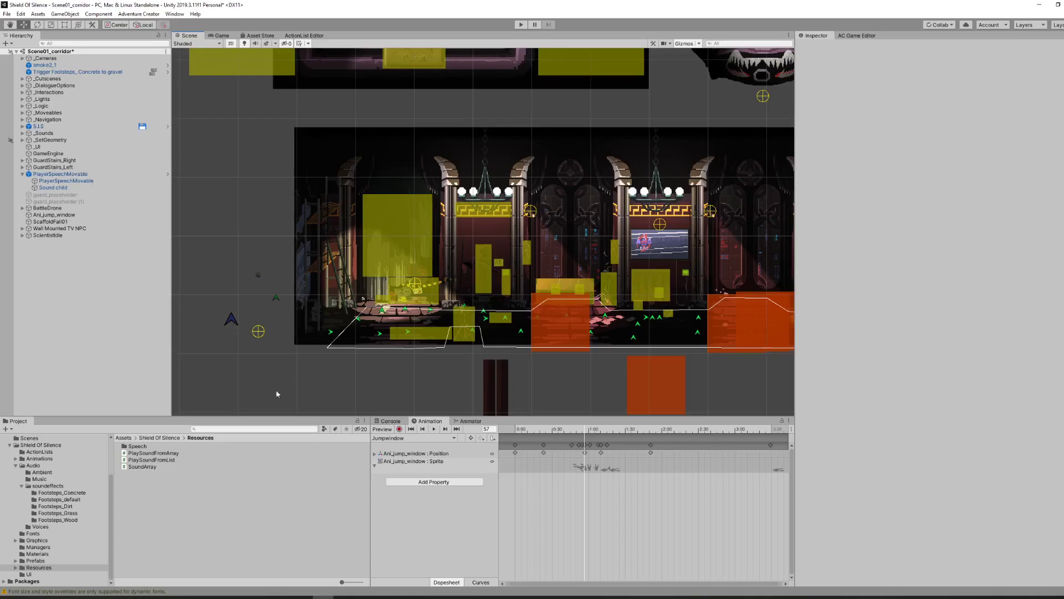
Preview the Jumpwindow animation of the Ani_jump_window object
click(54, 215)
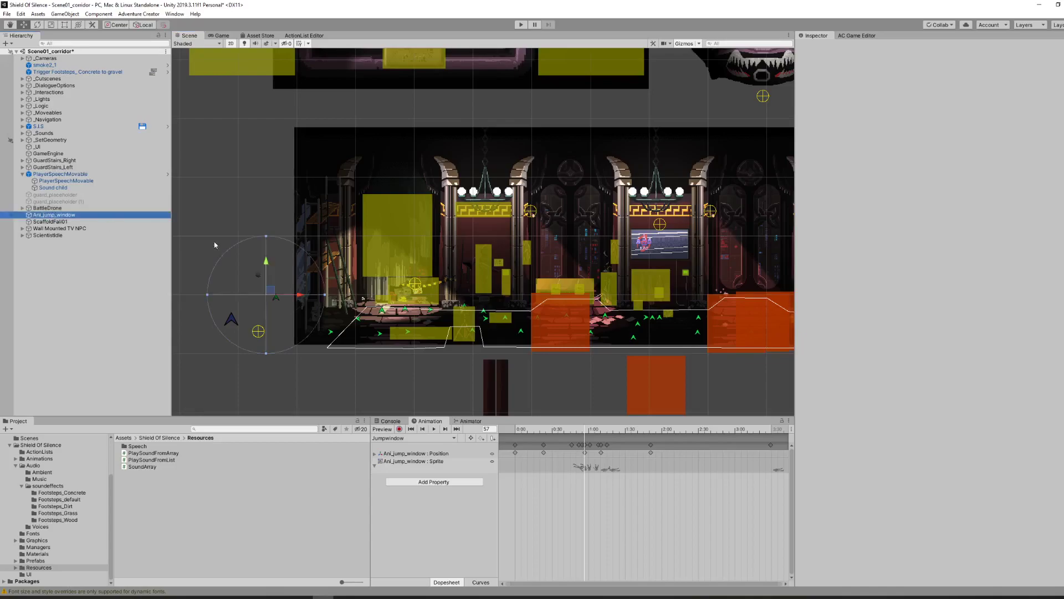
click(435, 430)
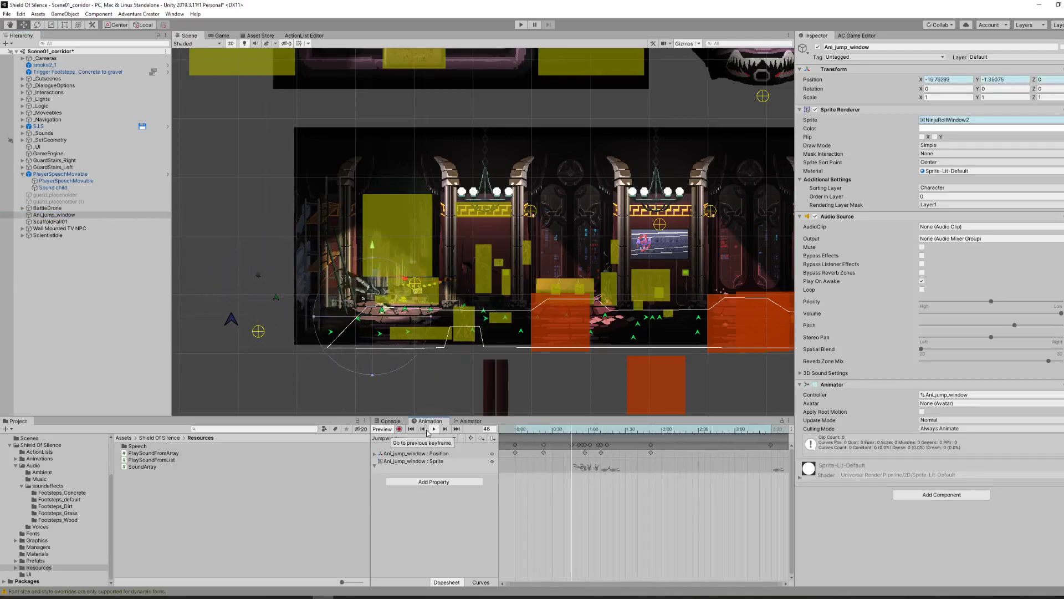
click(435, 430)
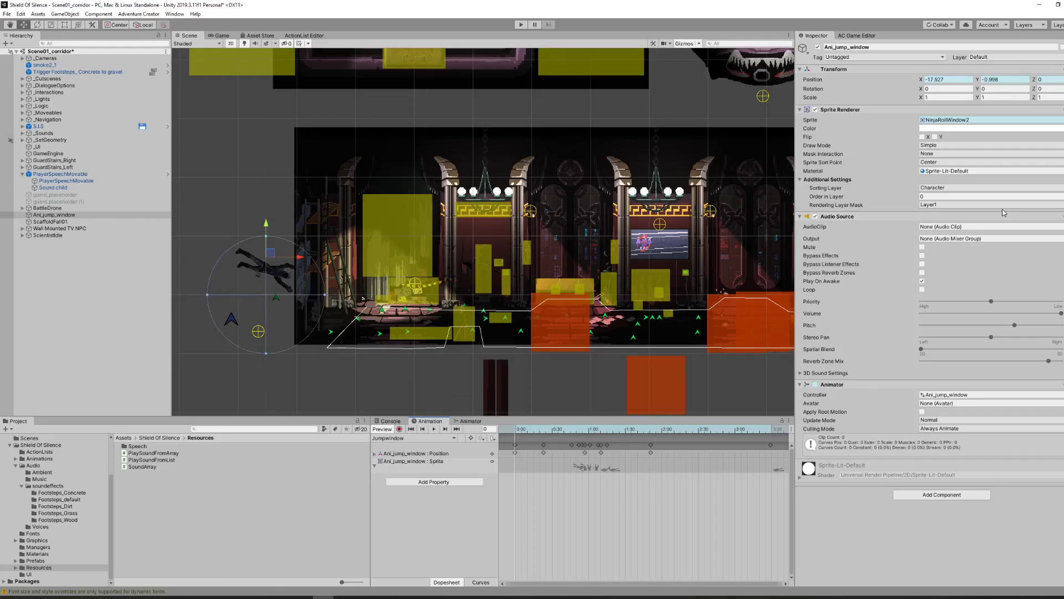
Add the Play Sound From List script to Ani_jump_window and assign the object's own Audio Source to Audio S
click(932, 496)
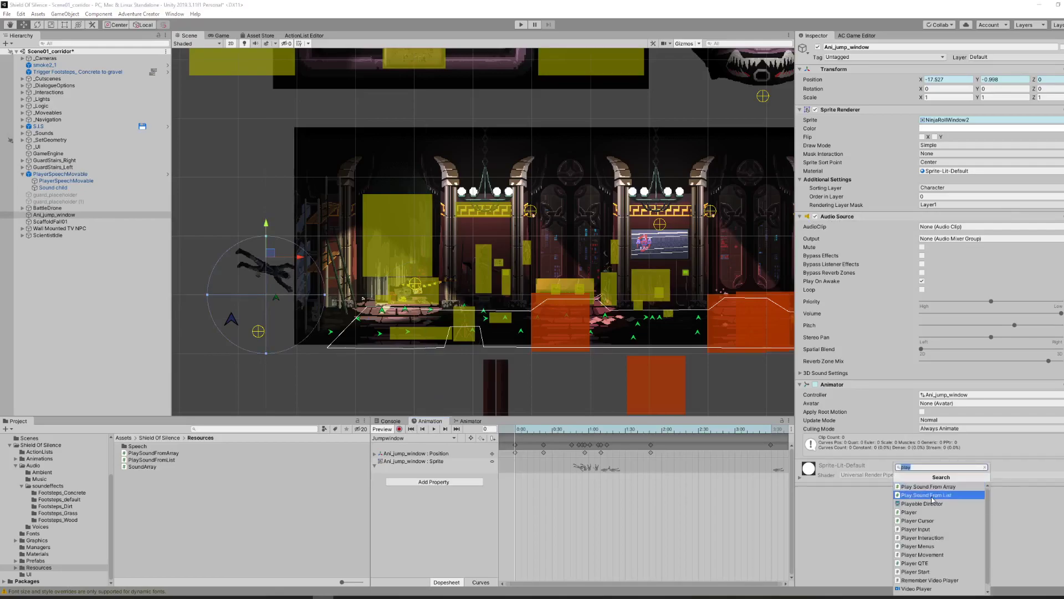
click(933, 495)
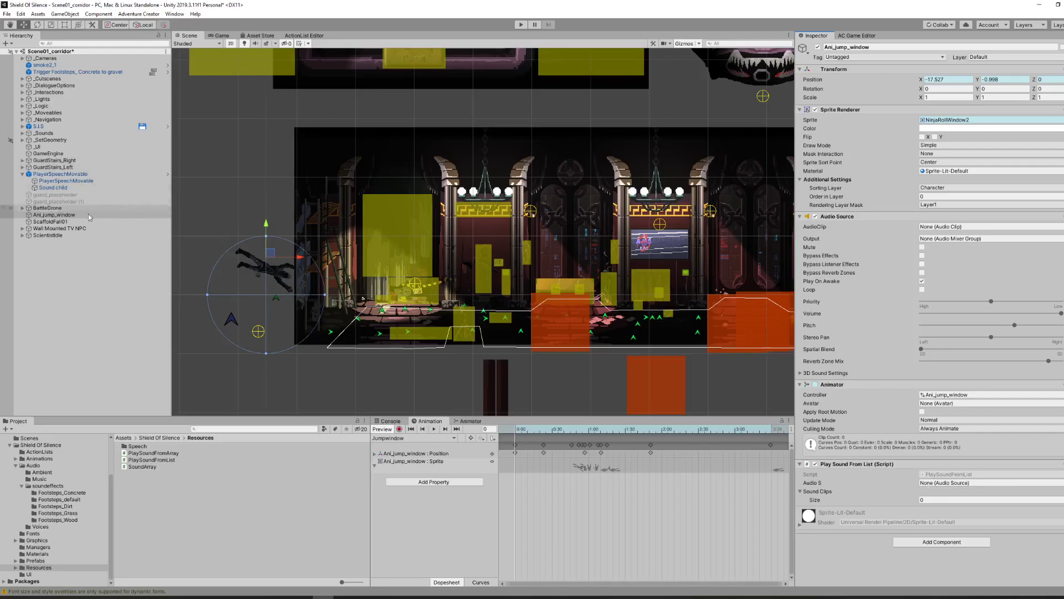
drag(54, 214, 976, 482)
Set the Sound Clips list size to 3 and assign the Glass_crash audio clip to Element 0
click(942, 501)
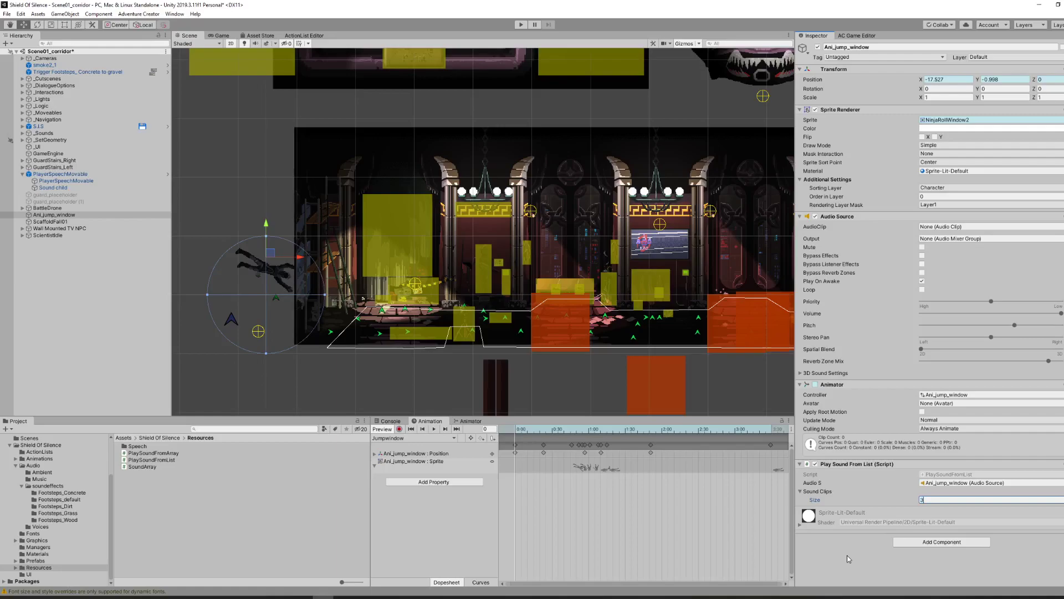
key(Return)
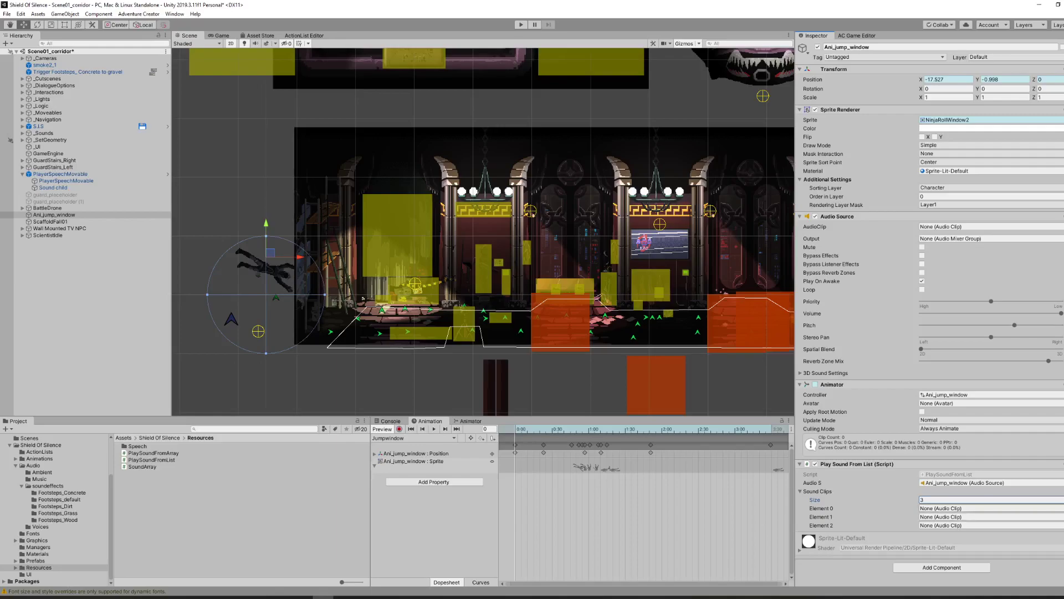
click(1060, 508)
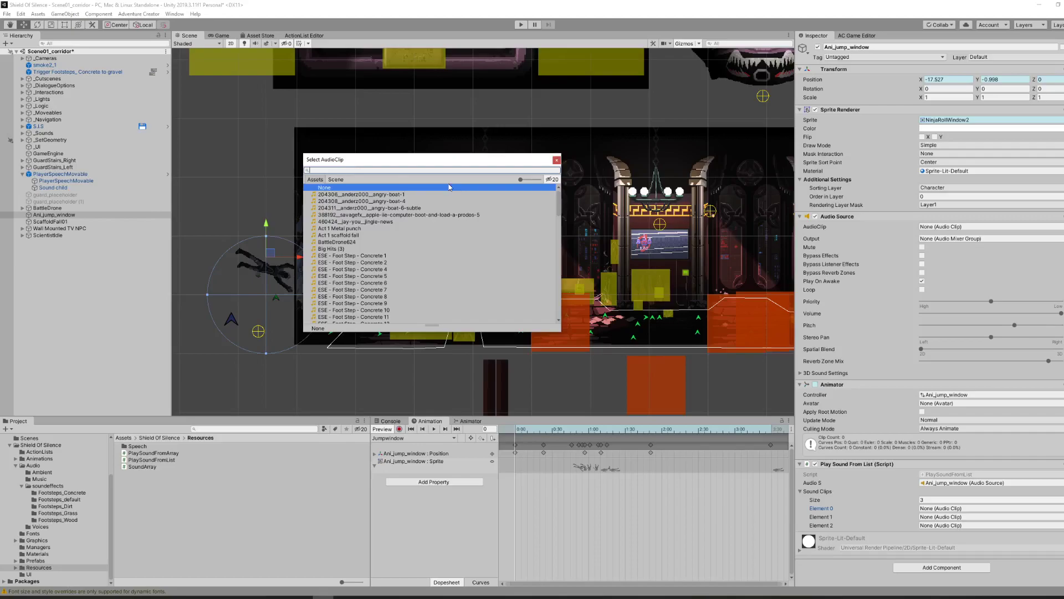
text(gl)
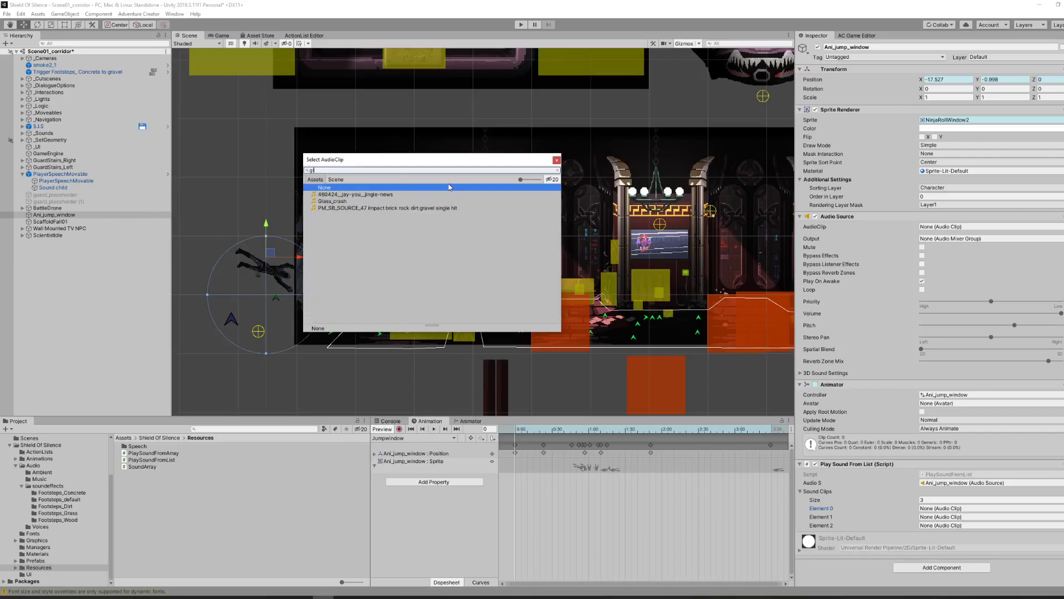
click(344, 201)
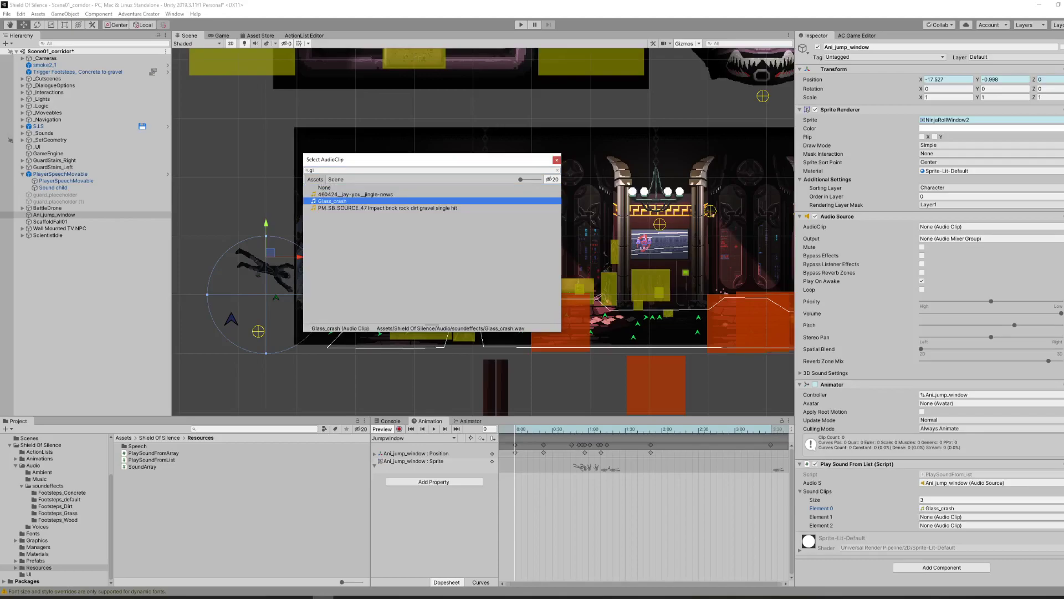
Assign the heya1 audio clip to Element 1 and the hit01 clip to Element 2 of Sound Clips
click(1060, 516)
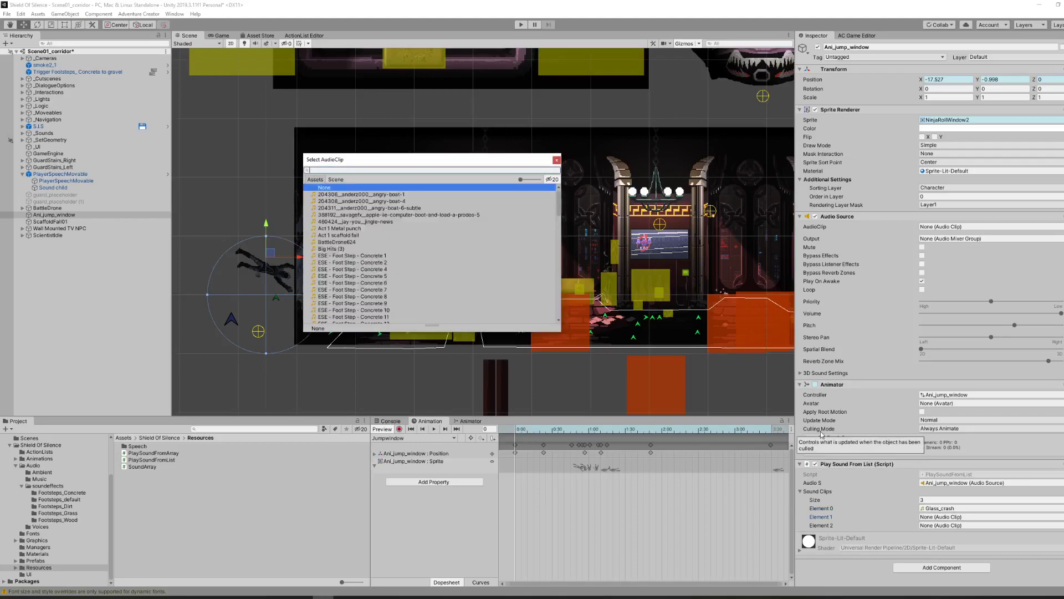
text(hey)
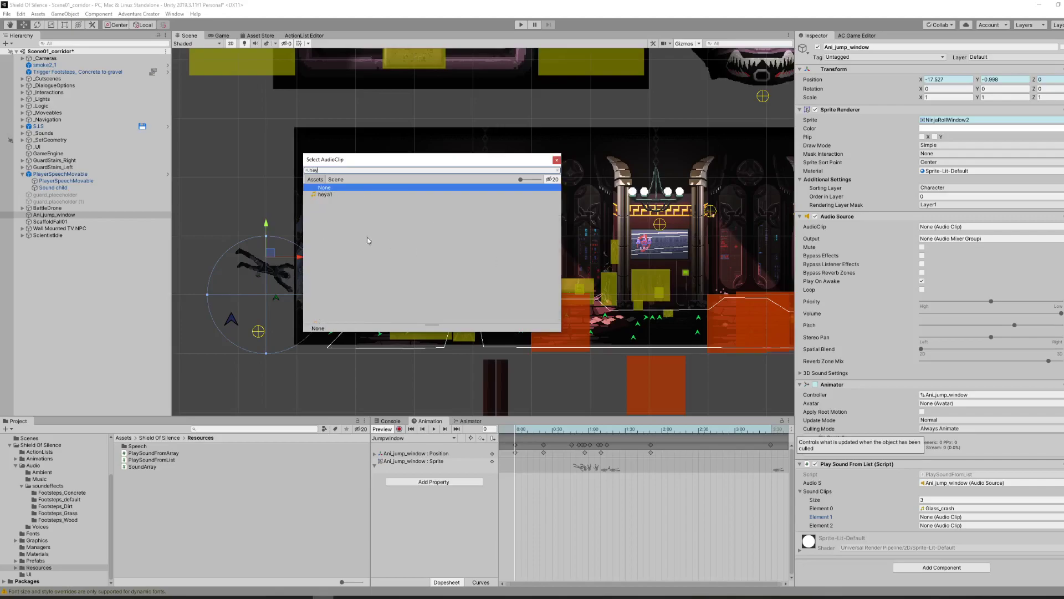
click(325, 194)
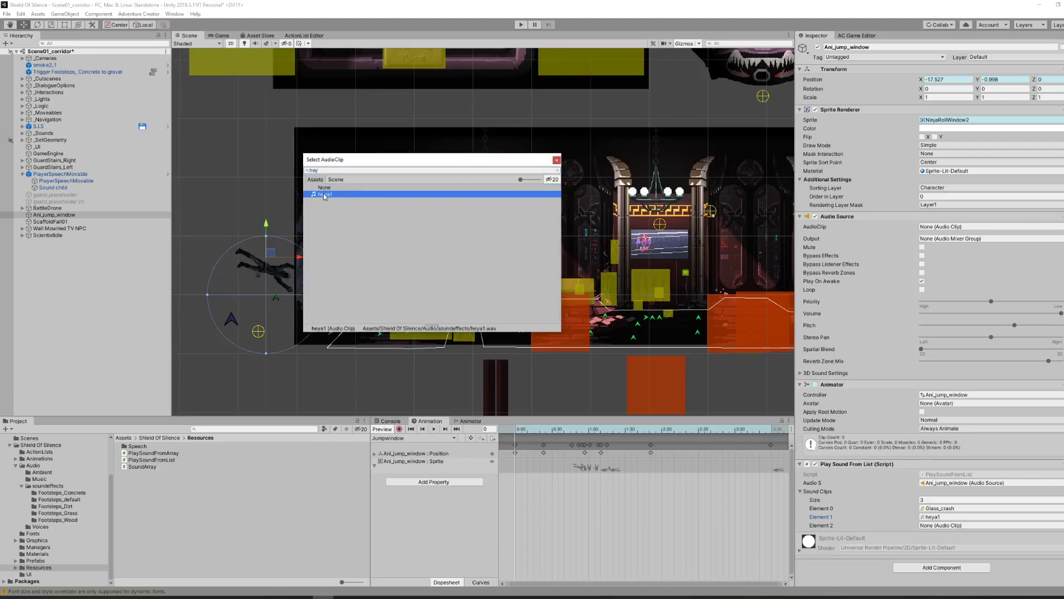
click(1060, 525)
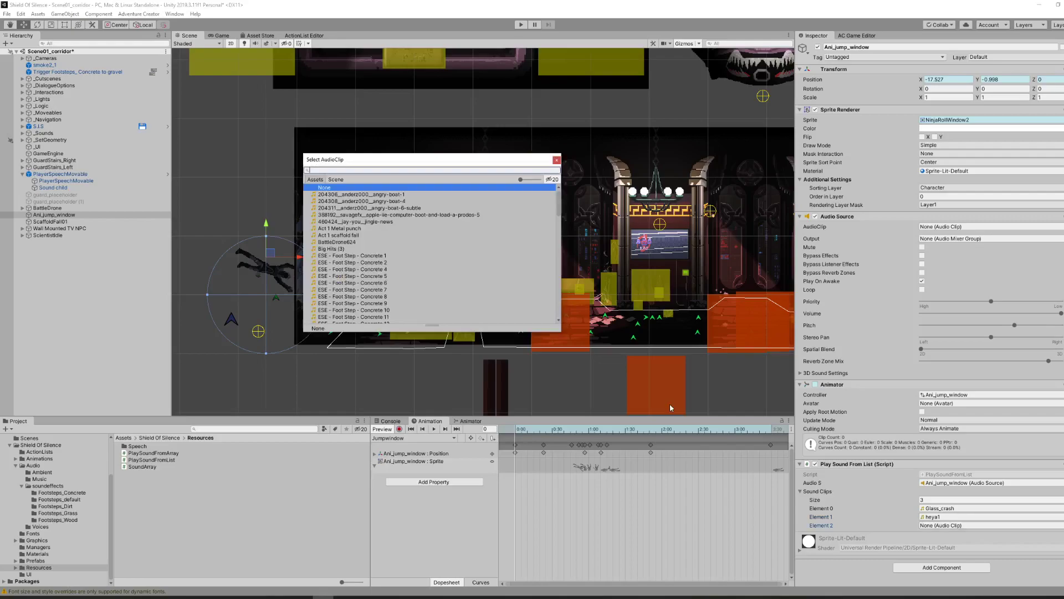
text(hit)
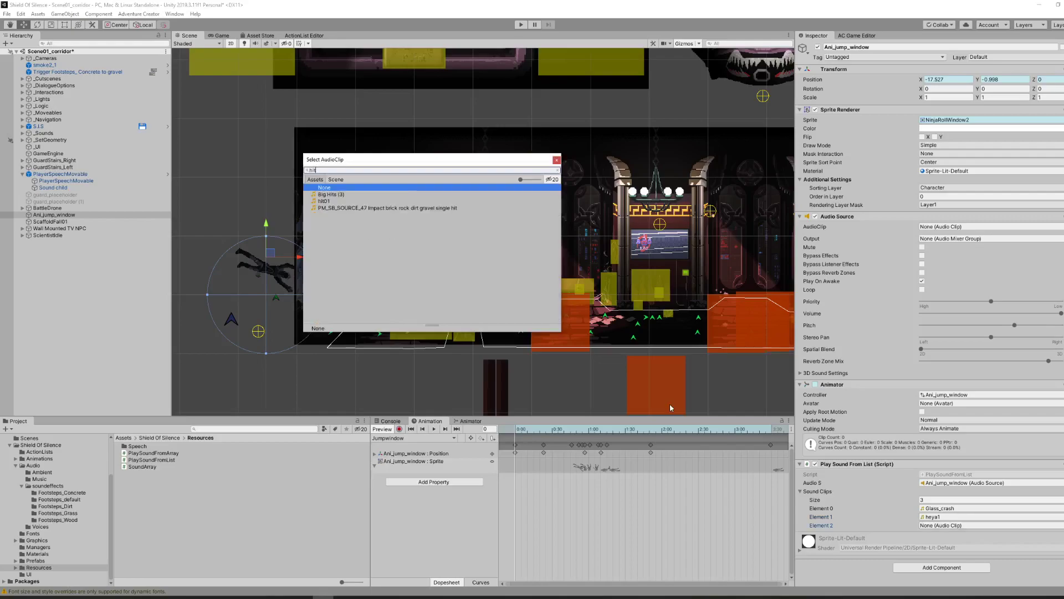
key(Escape)
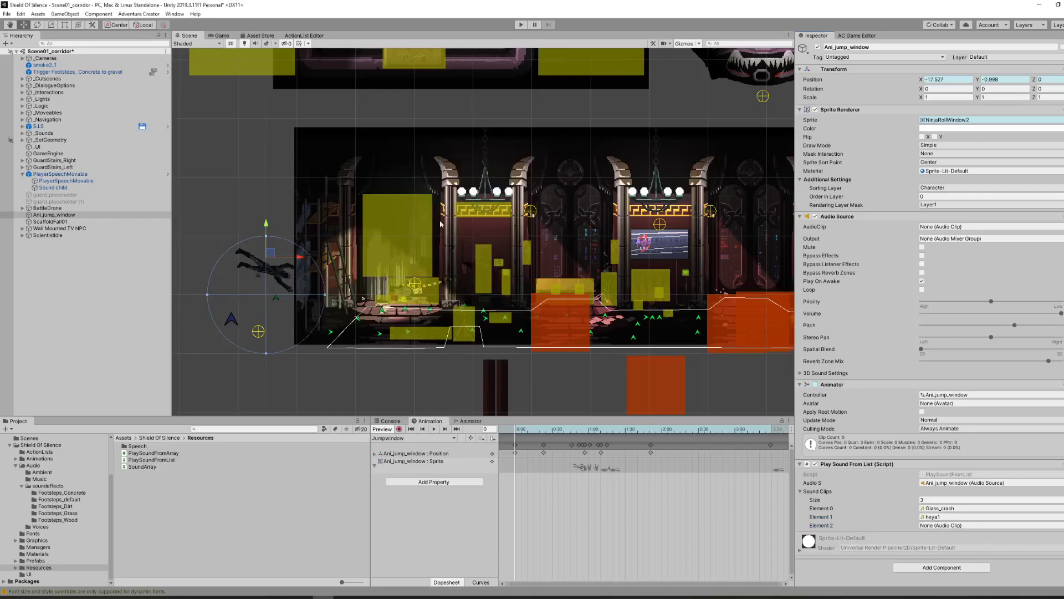
click(1060, 525)
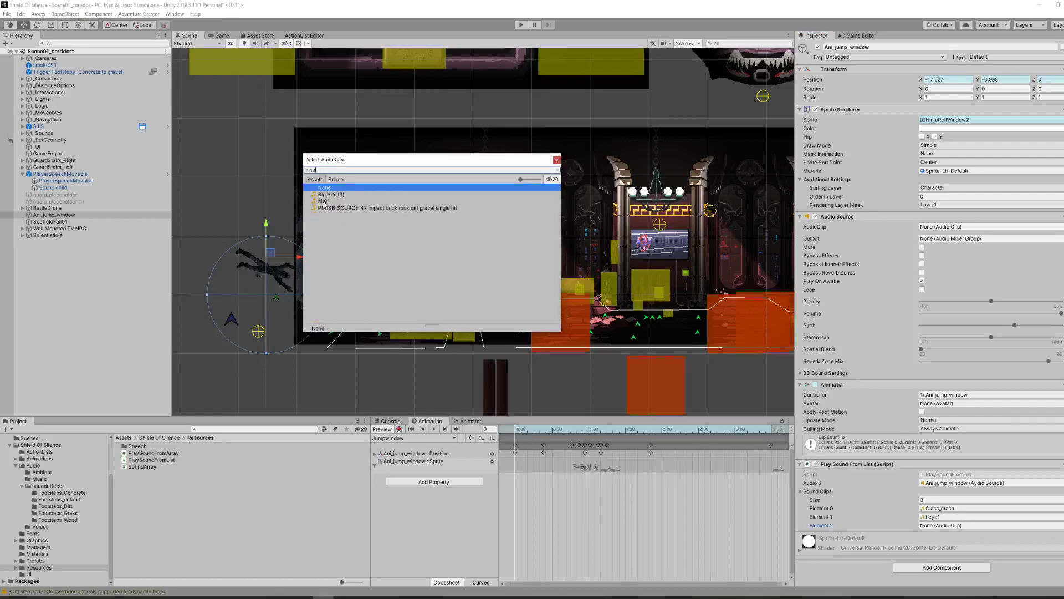
key(Down)
key(Down)
key(Return)
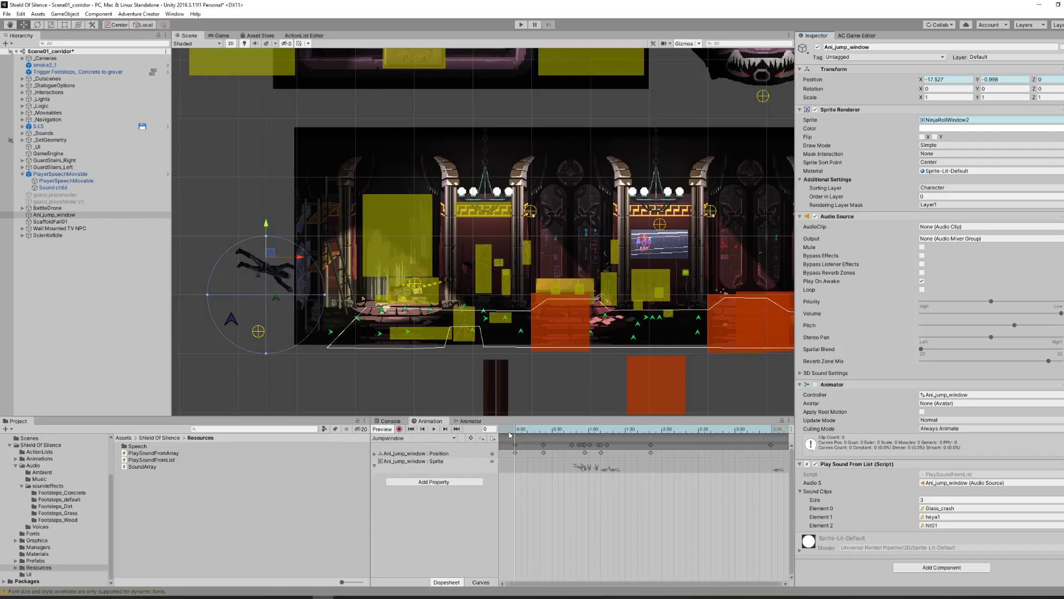
Add an animation event at frame 9 of the Jumpwindow animation that calls PlayClipAt (int)
mouse_move(516, 432)
mouse_down()
mouse_move(599, 430)
mouse_move(523, 426)
mouse_up()
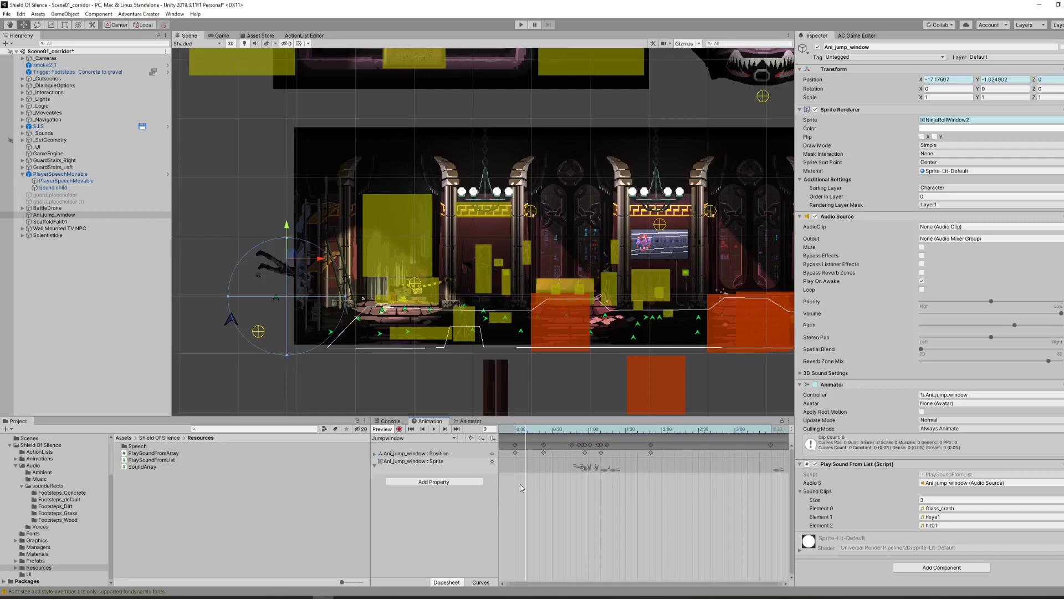
click(493, 438)
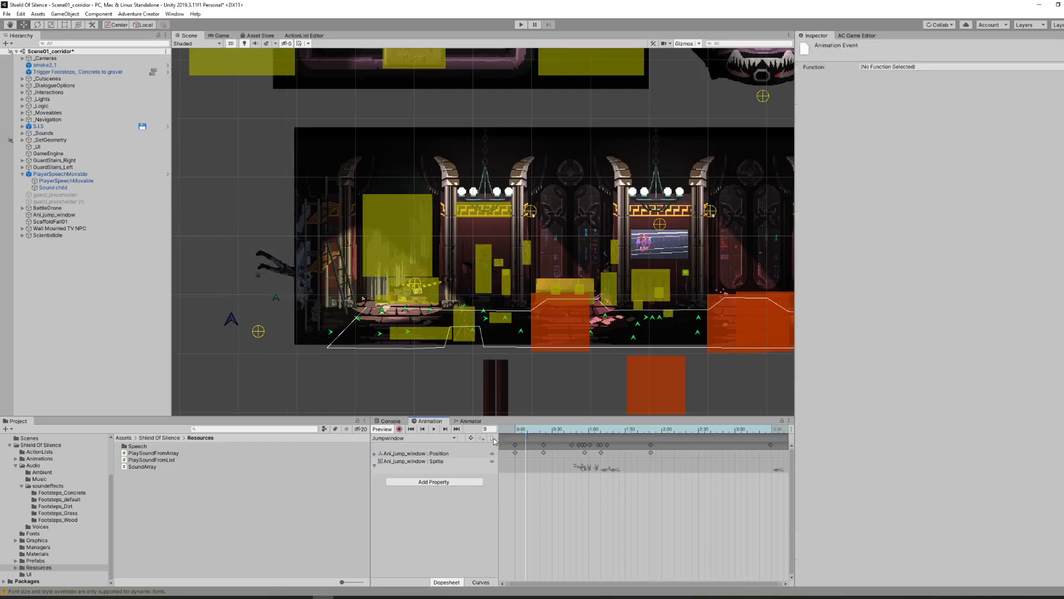
click(886, 67)
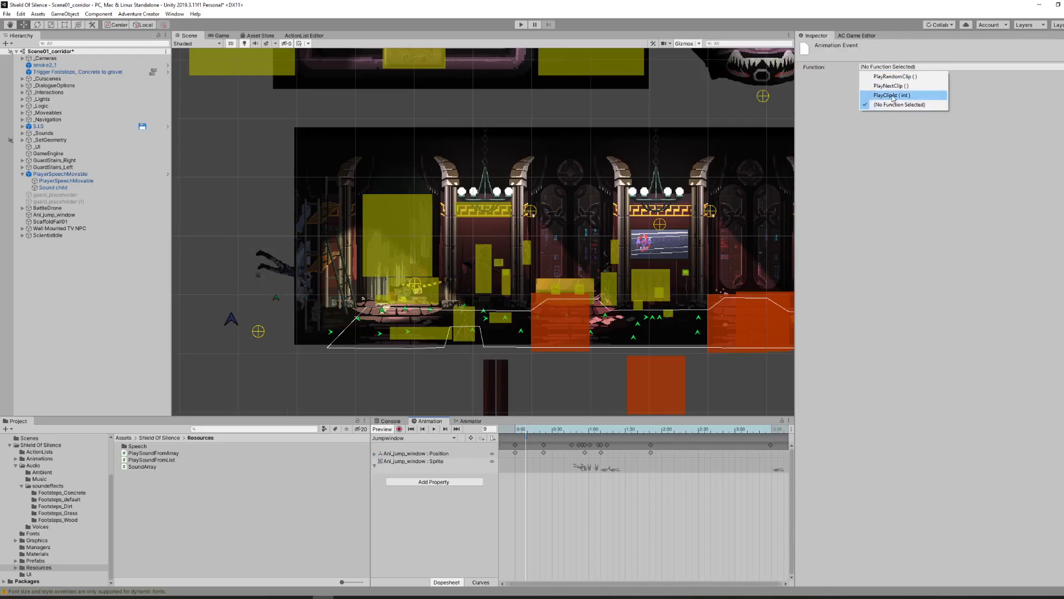
click(916, 97)
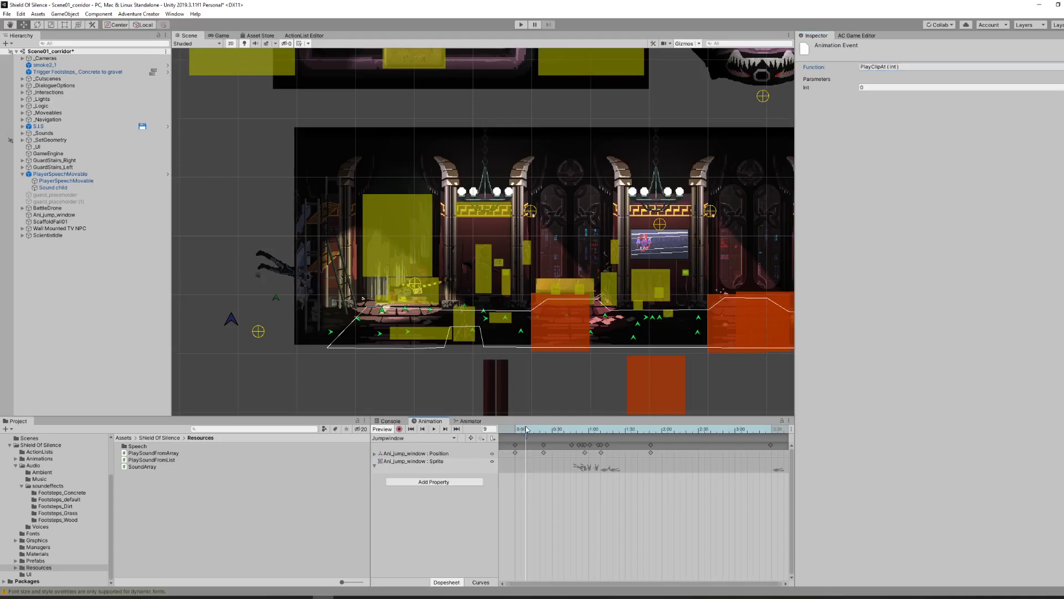
Add an animation event at frame 13 that calls PlayClipAt (int) with the Int parameter set to 1
drag(525, 430, 533, 429)
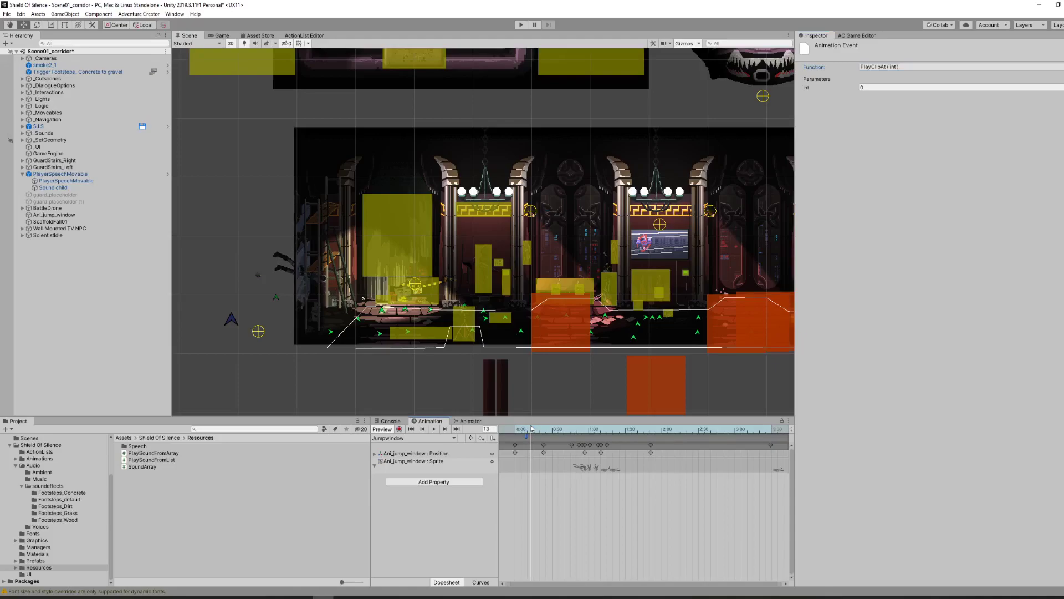
click(493, 438)
click(876, 67)
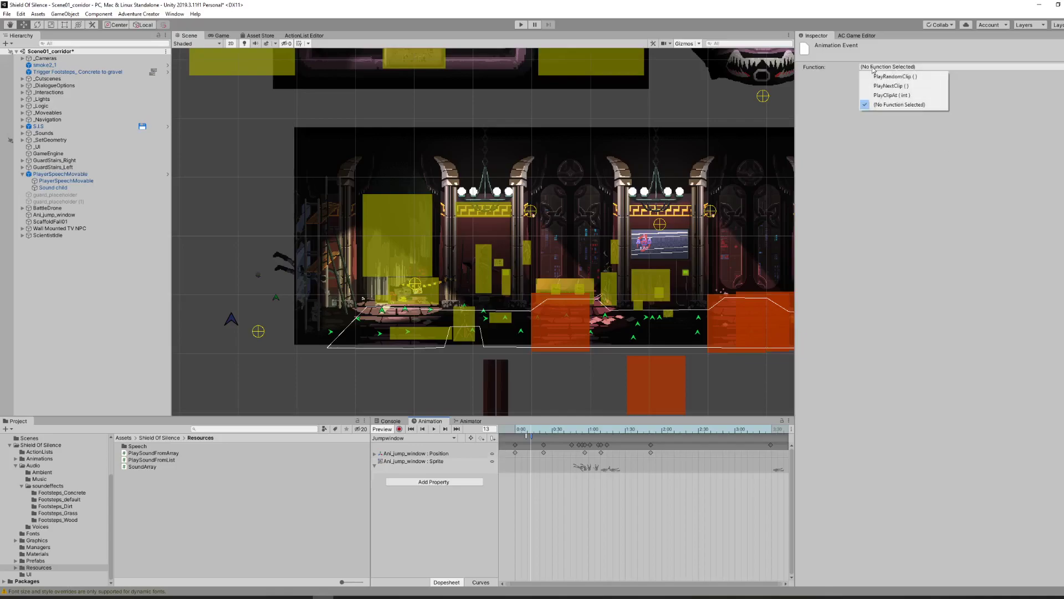
click(890, 95)
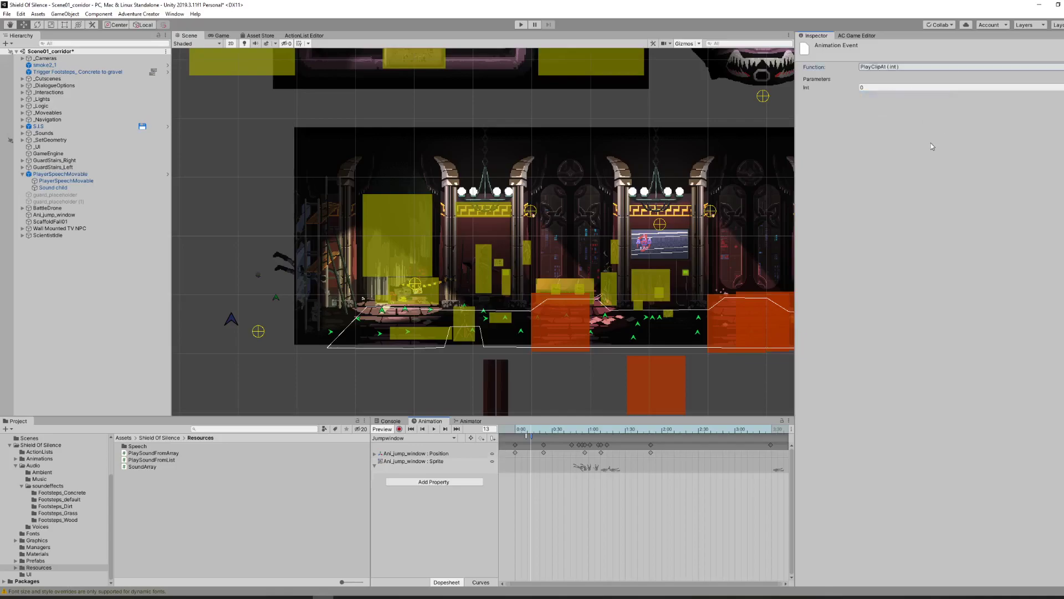
click(881, 89)
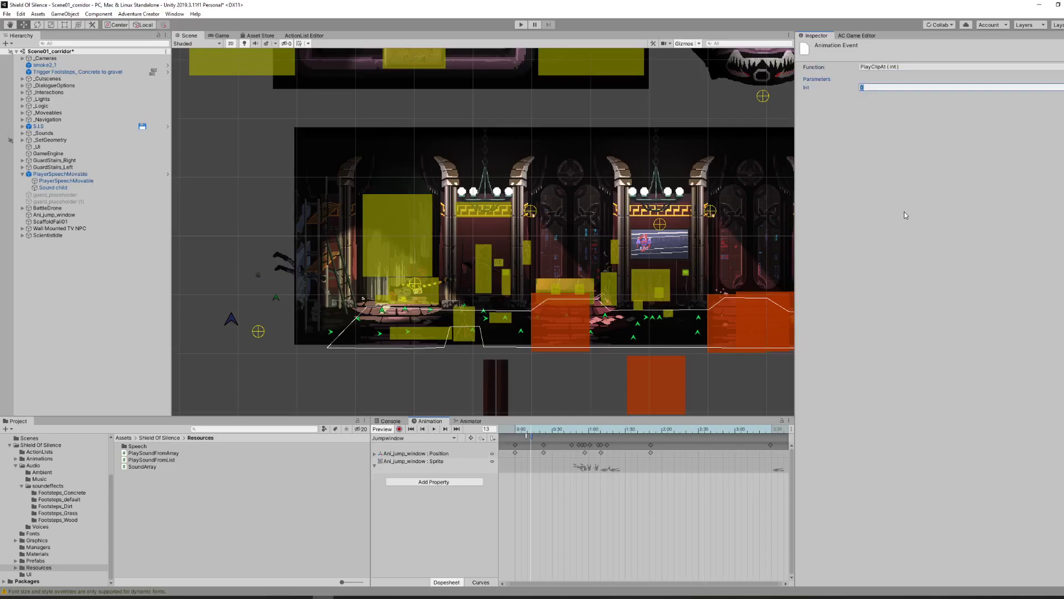
text(1)
key(Return)
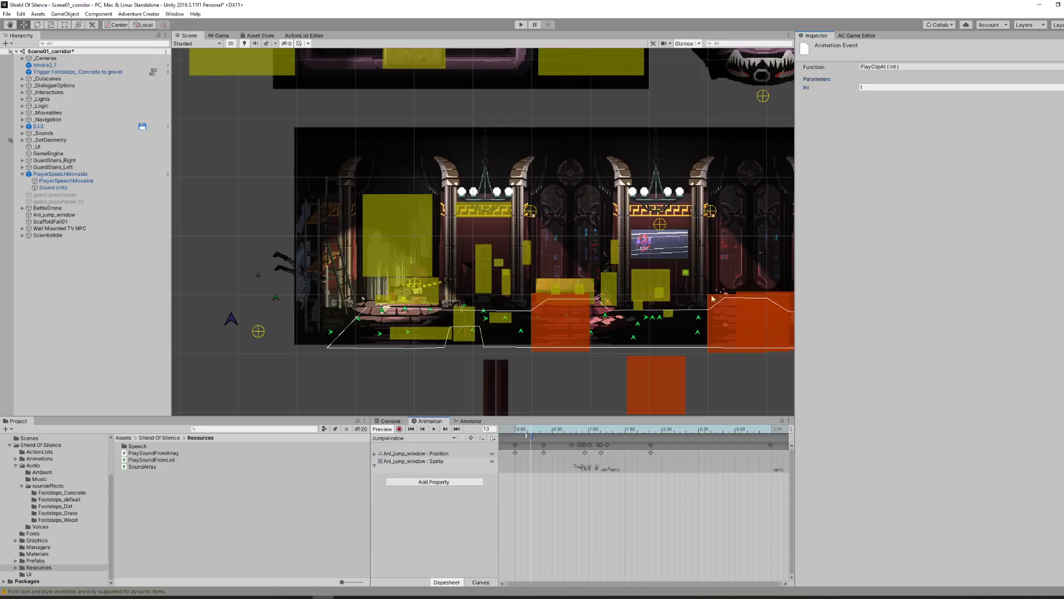
Add an animation event at frame 53 that calls PlayClipAt (int) with the Int parameter set to 2
click(533, 430)
drag(533, 430, 580, 419)
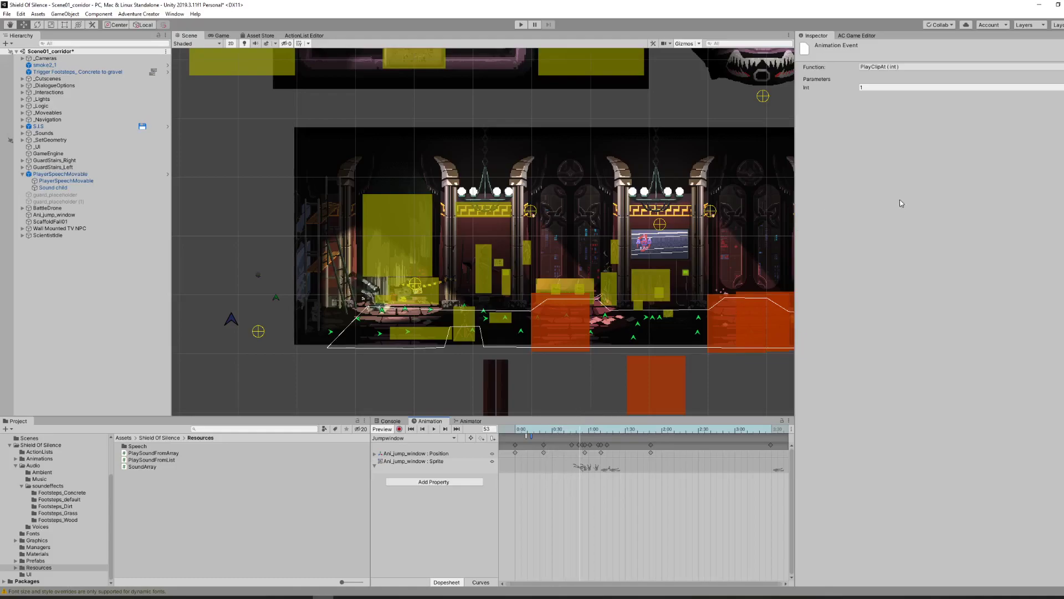
click(493, 438)
click(909, 66)
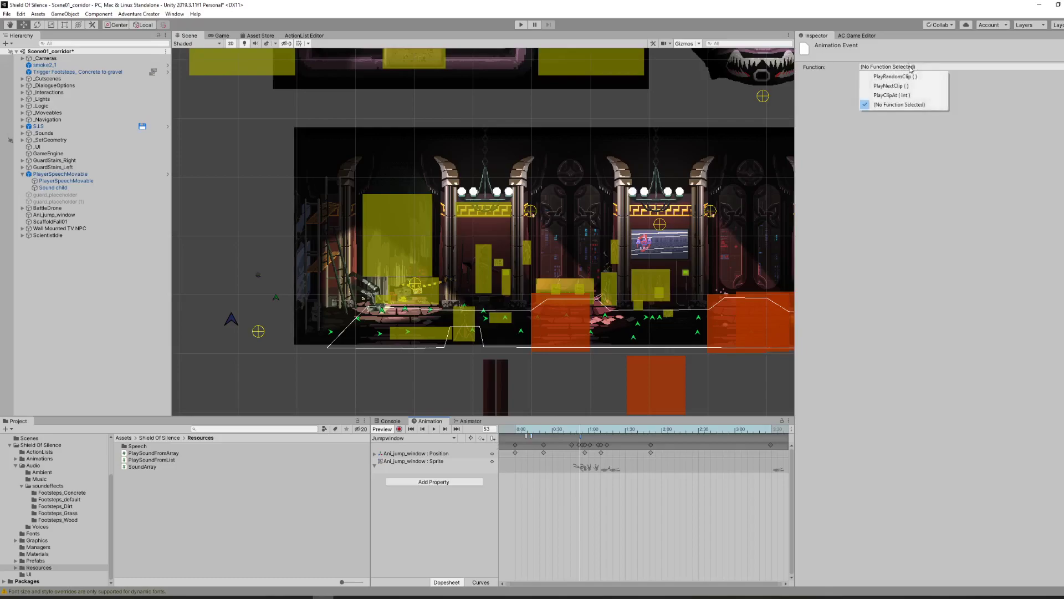
click(889, 95)
click(875, 87)
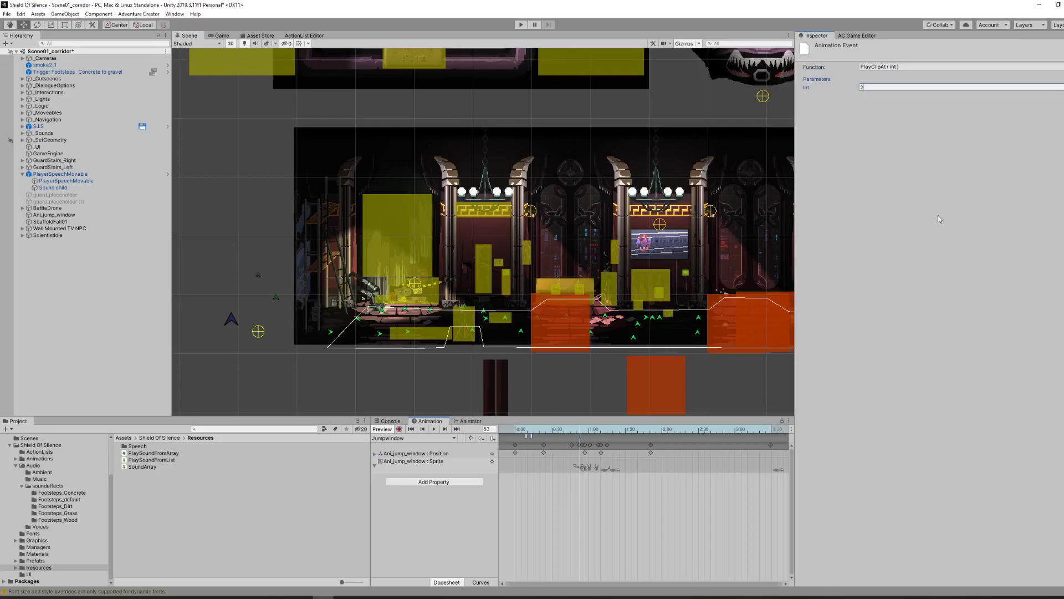
text(2)
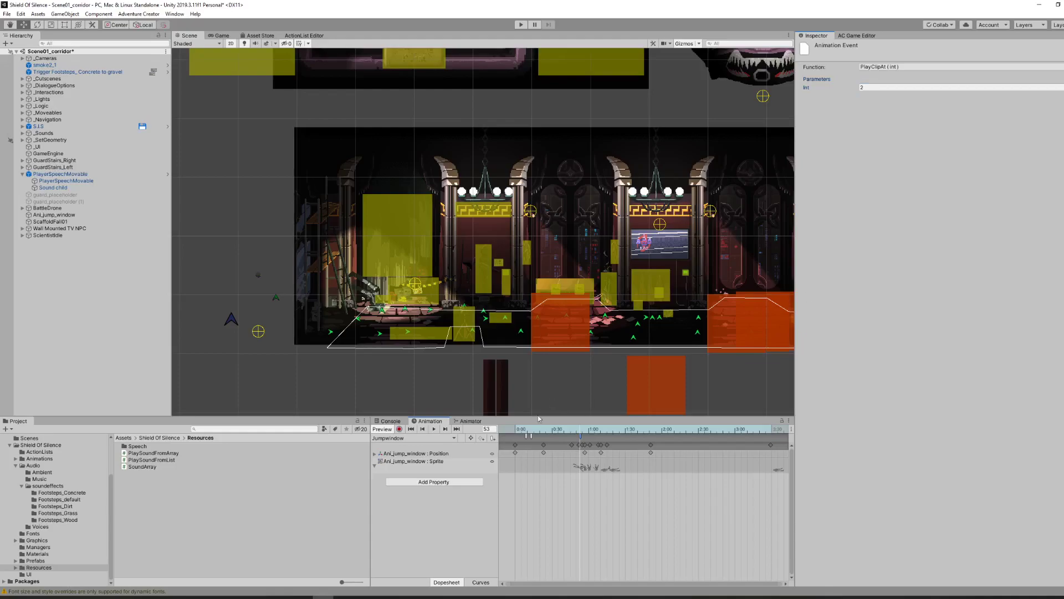
click(438, 542)
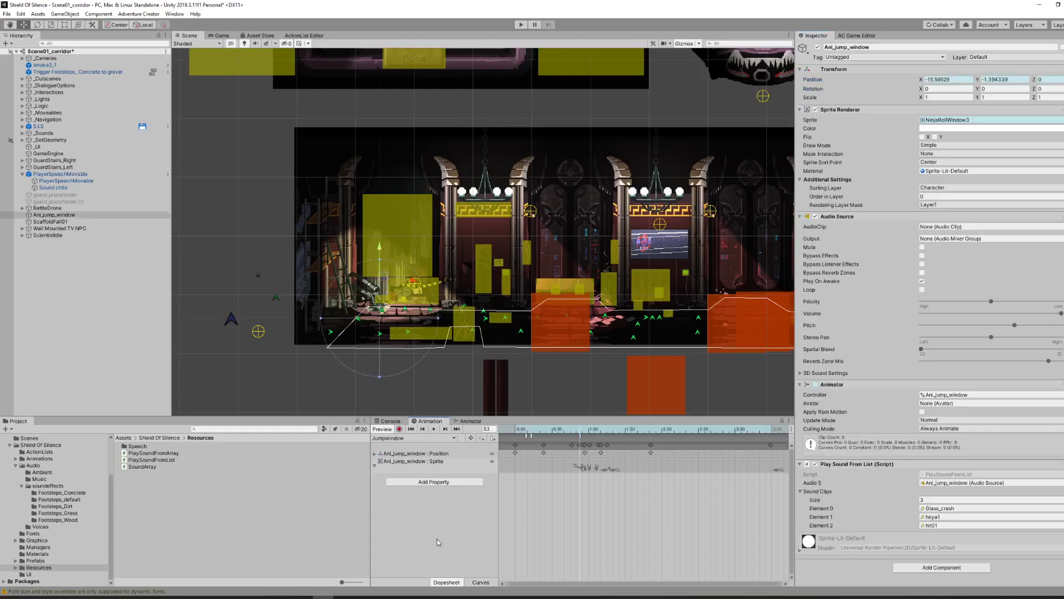
Deselect the animated object and run the scene in play mode to test the jump animation's sounds, then stop it
click(436, 389)
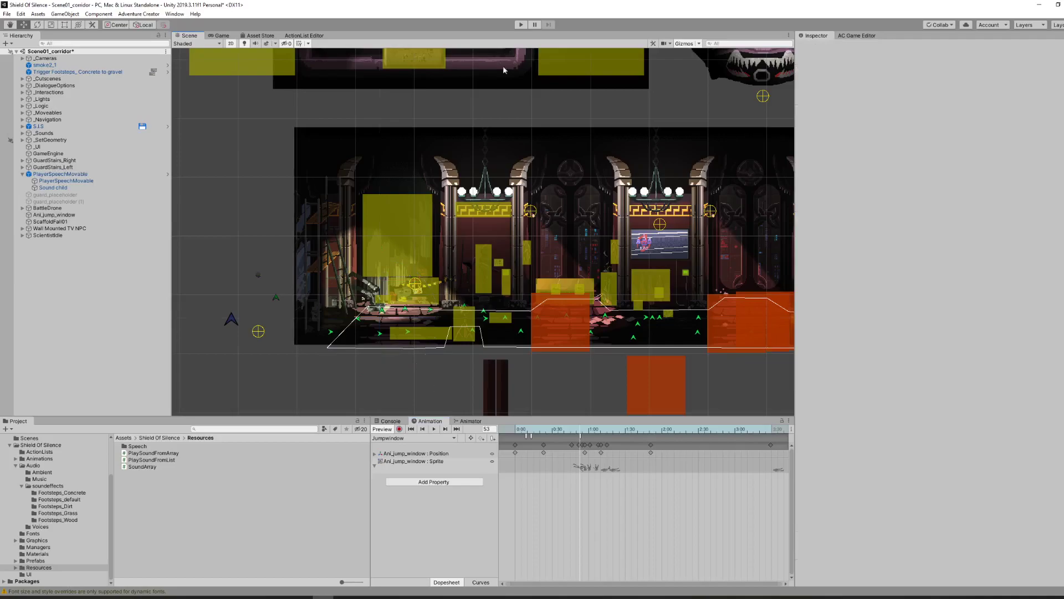
click(521, 25)
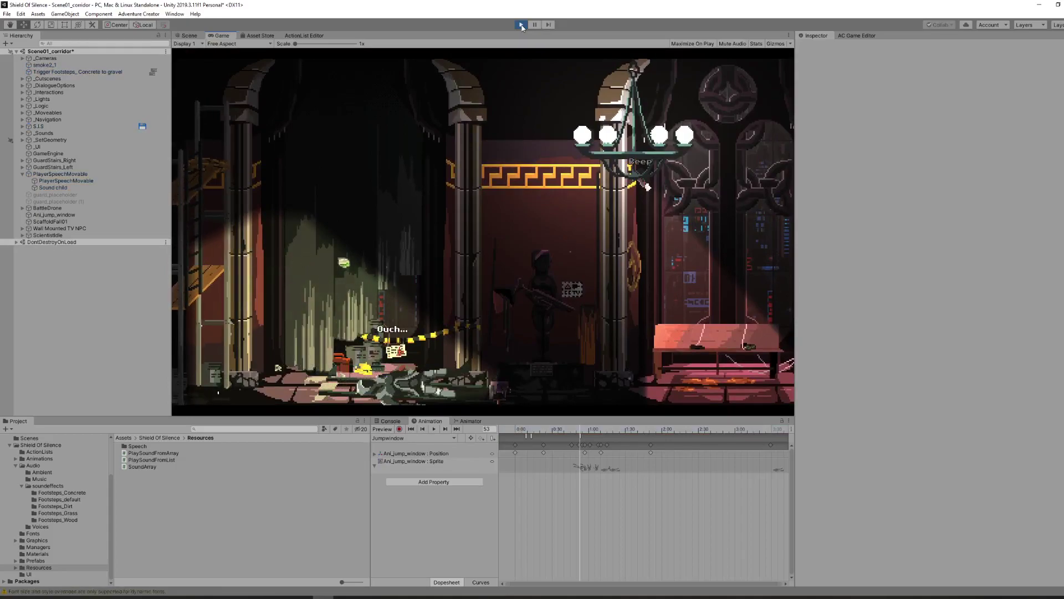
click(521, 25)
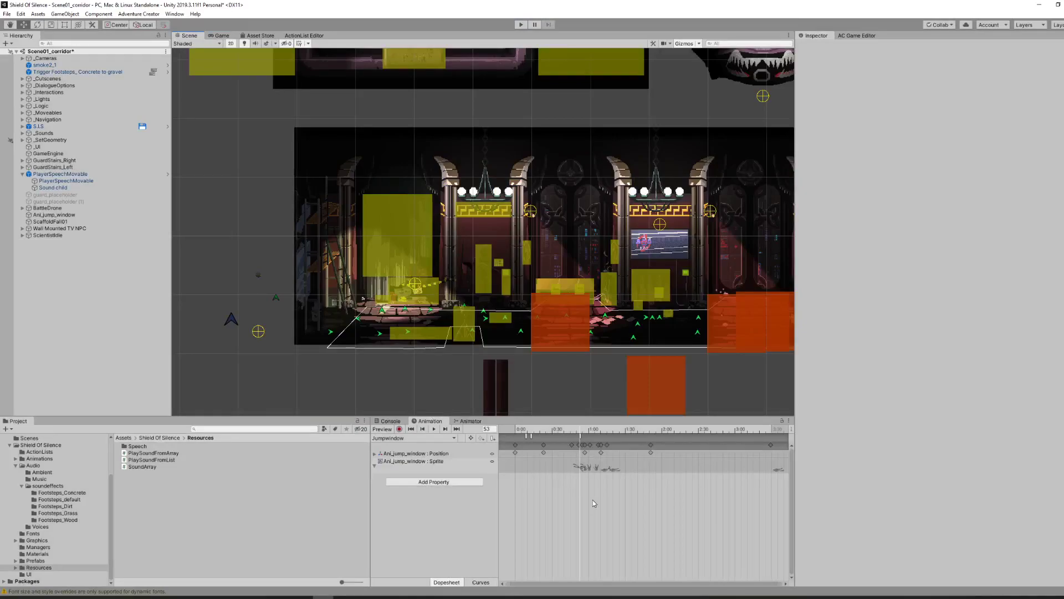
Review the functions available to the first animation event on the Jumpwindow timeline, keeping PlayClipAt (int) selected
click(527, 436)
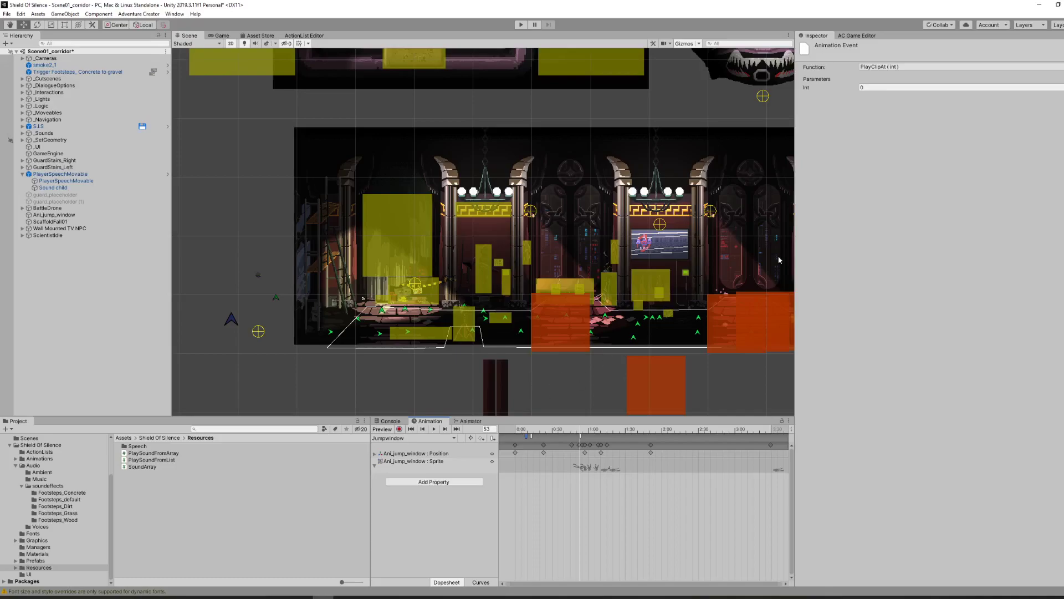
click(909, 67)
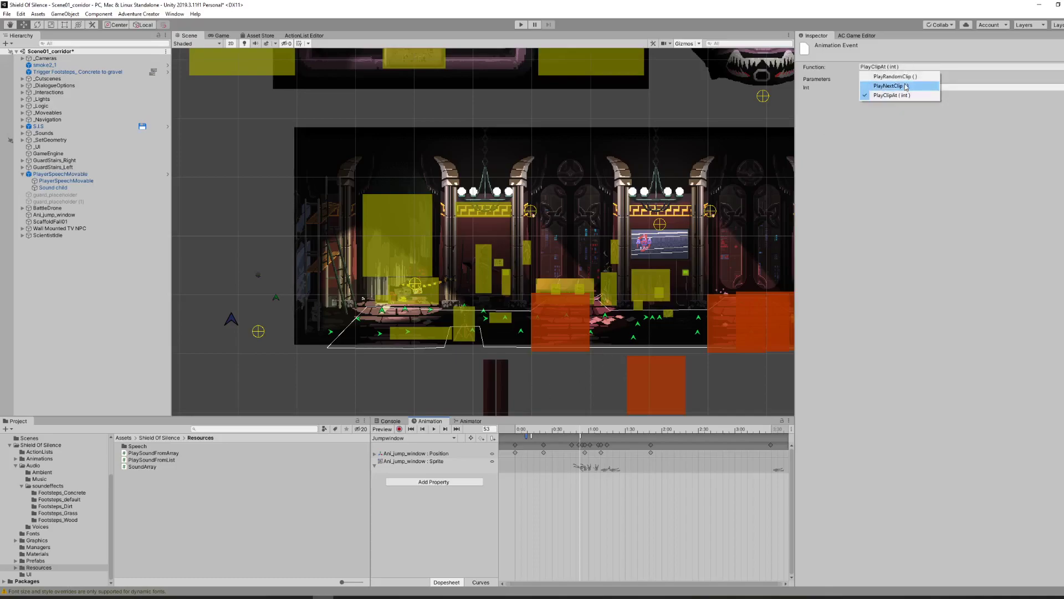
click(923, 270)
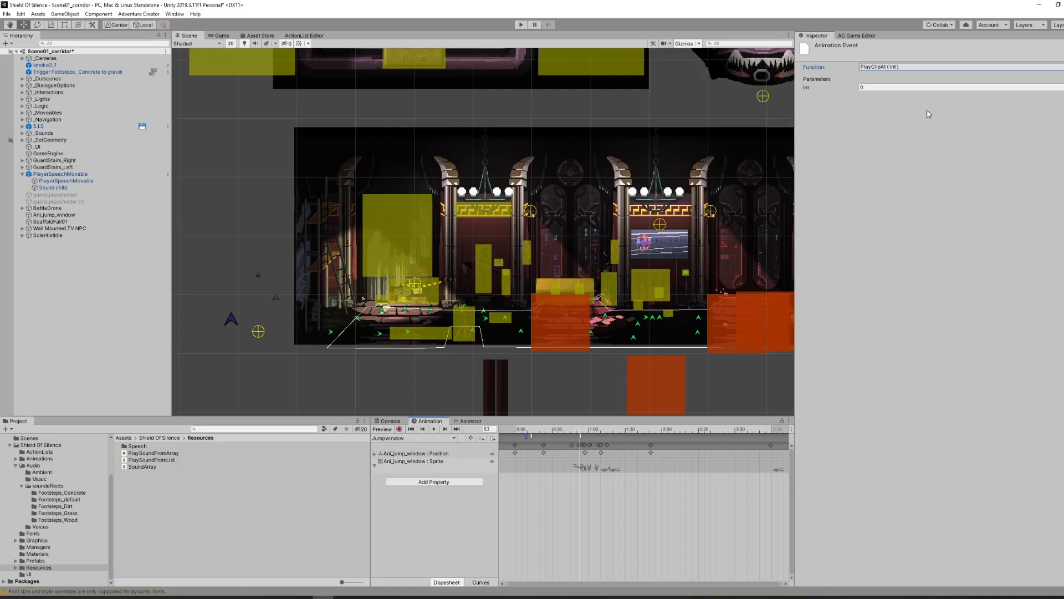
click(905, 67)
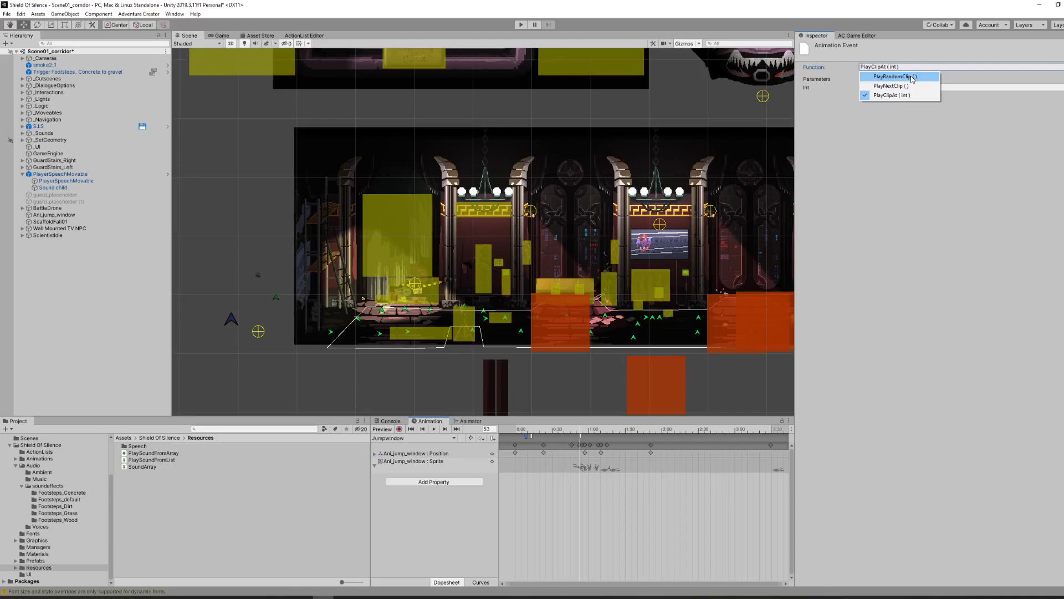
click(914, 163)
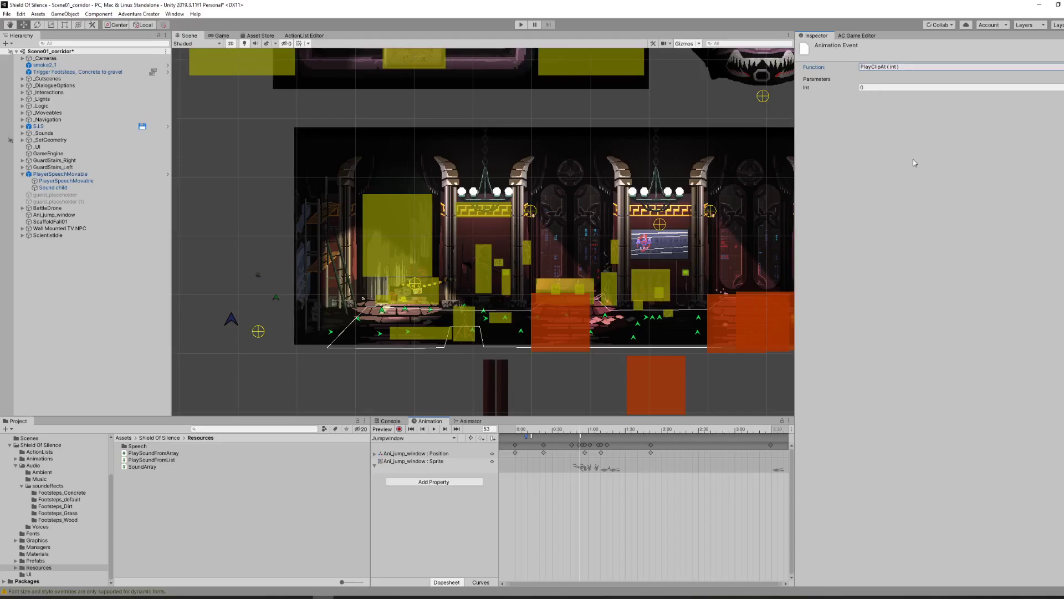